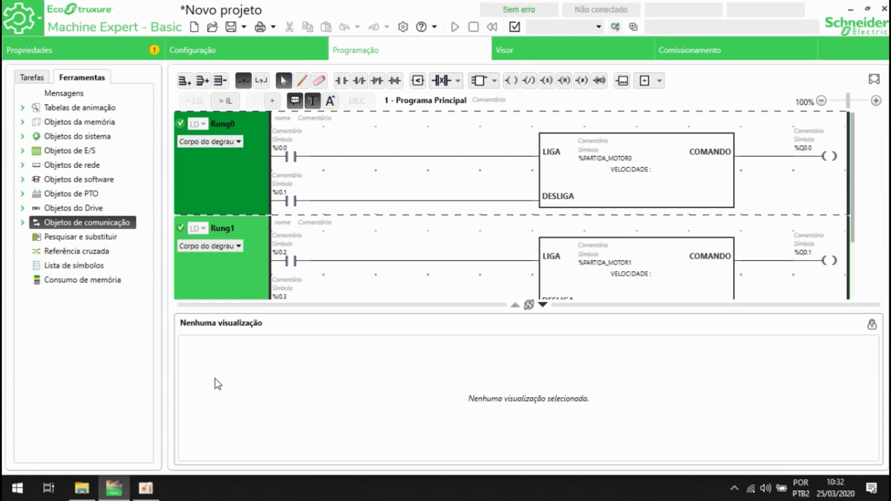
Step: Open the PARTIDA_MOTOR user-defined function block in the project's tasks and view its available commands
scroll(466, 280, "down", 1)
scroll(247, 246, "up", 1)
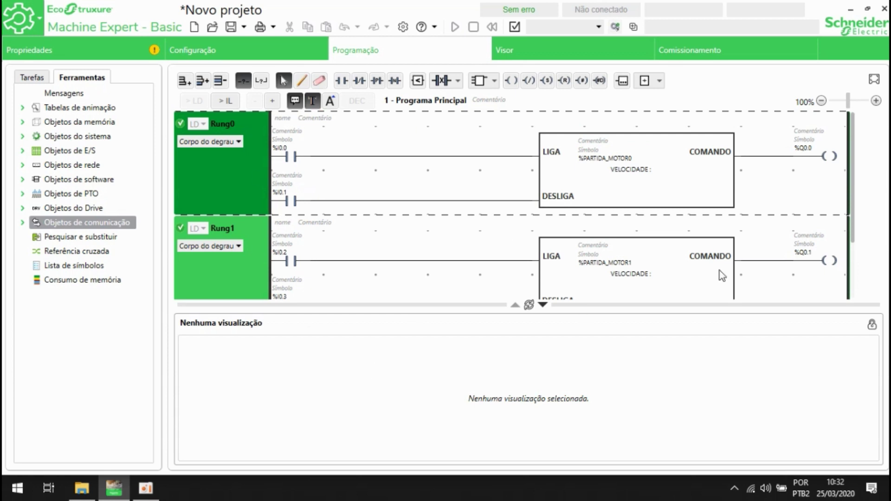
left_click(34, 77)
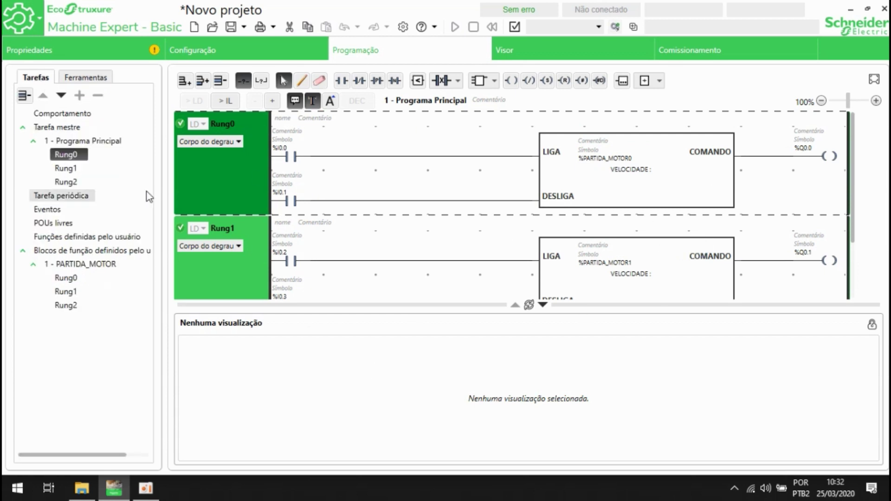
left_click(78, 267)
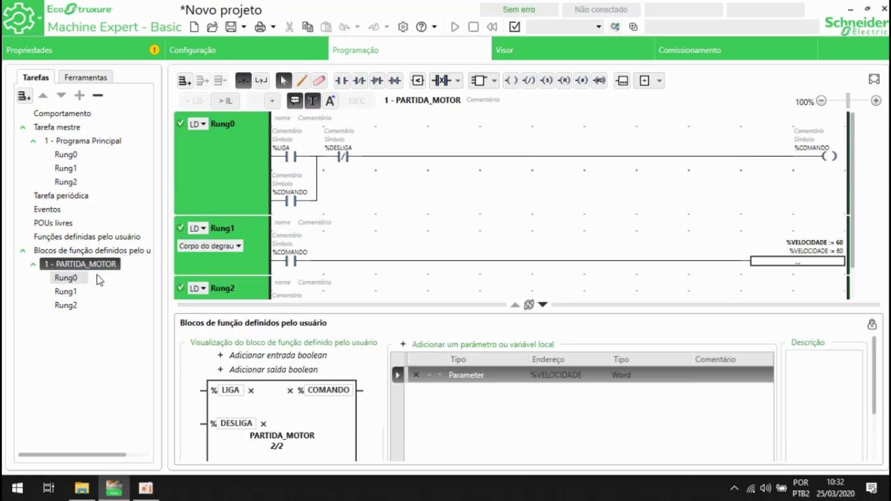
right_click(97, 272)
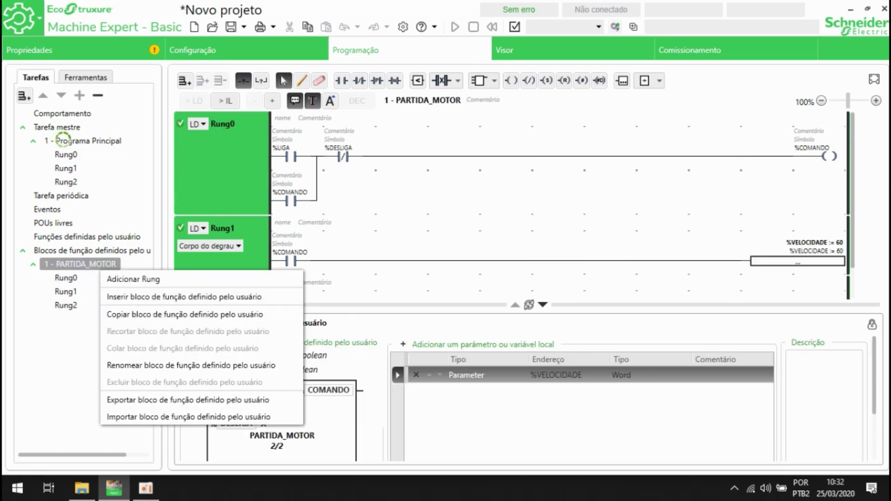
Step: Delete the two PARTIDA_MOTOR rungs from the main program and remove the operation block from the remaining rung
right_click(66, 147)
left_click(67, 151)
key("Delete")
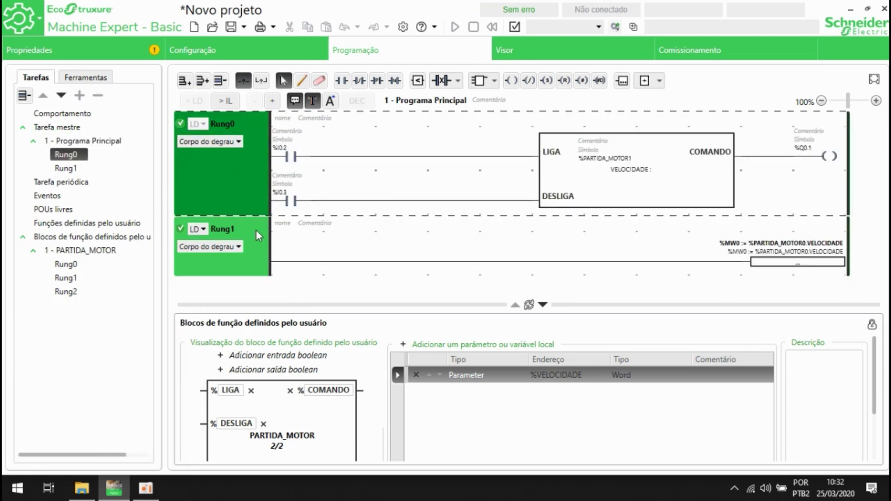
double_click(81, 237)
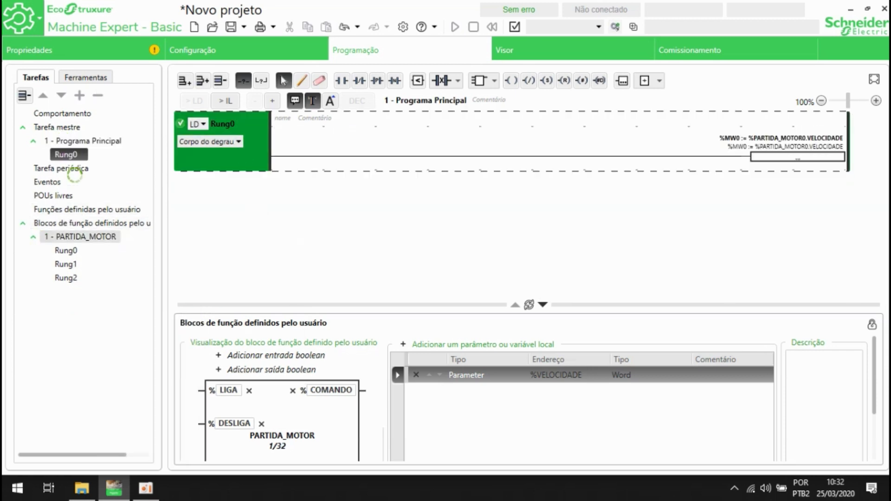
left_click(84, 155)
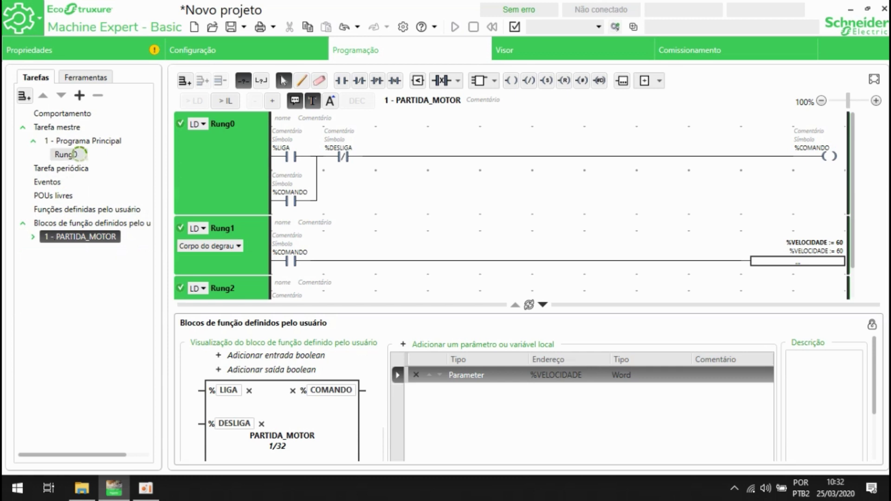
double_click(808, 159)
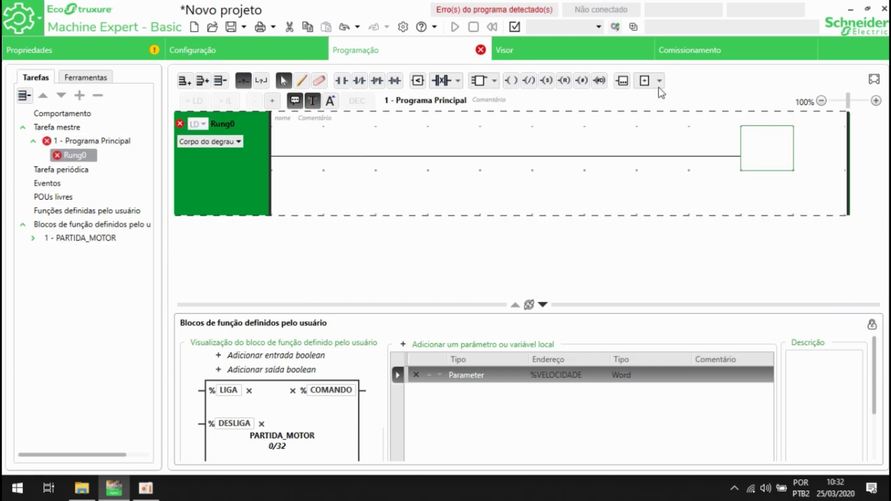
Step: Insert an operation block at the end of Rung0 in the main program with the expression PID 0
left_click(626, 81)
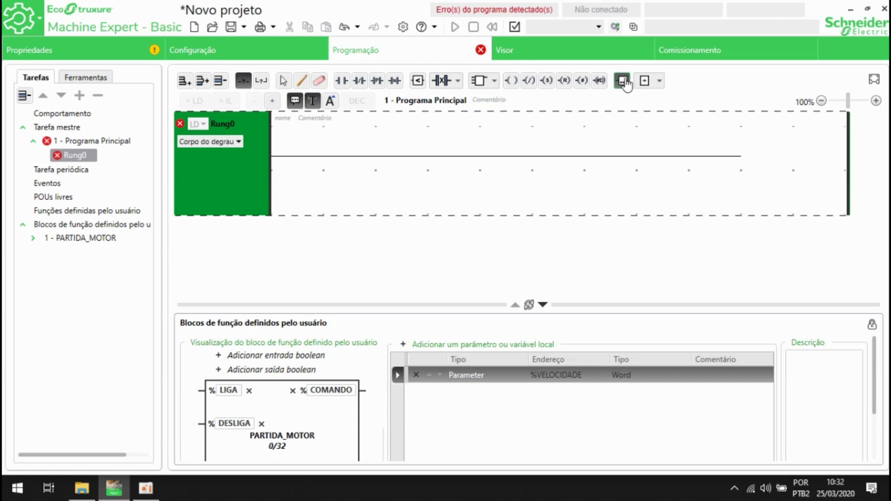
left_click(764, 166)
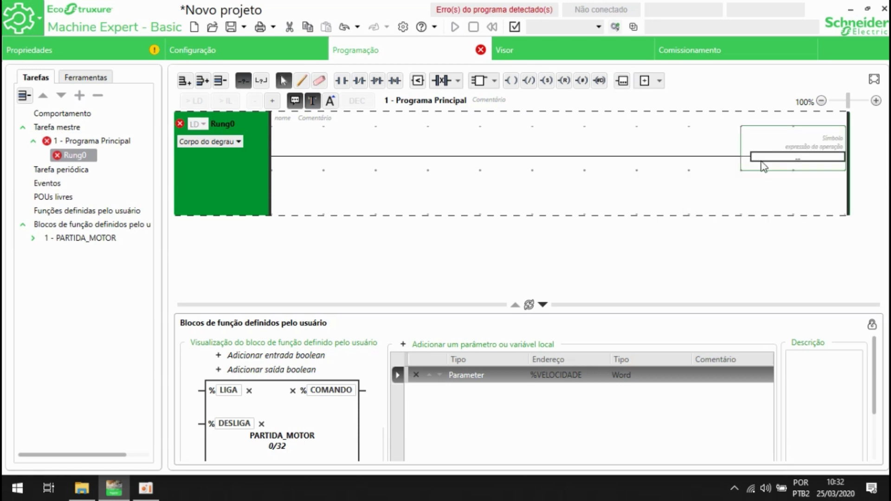
double_click(766, 158)
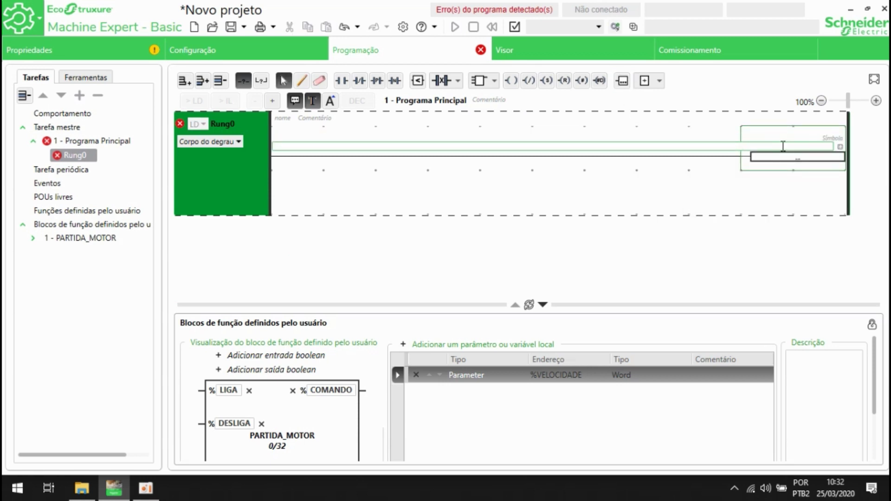
type("PID 0")
key("Return")
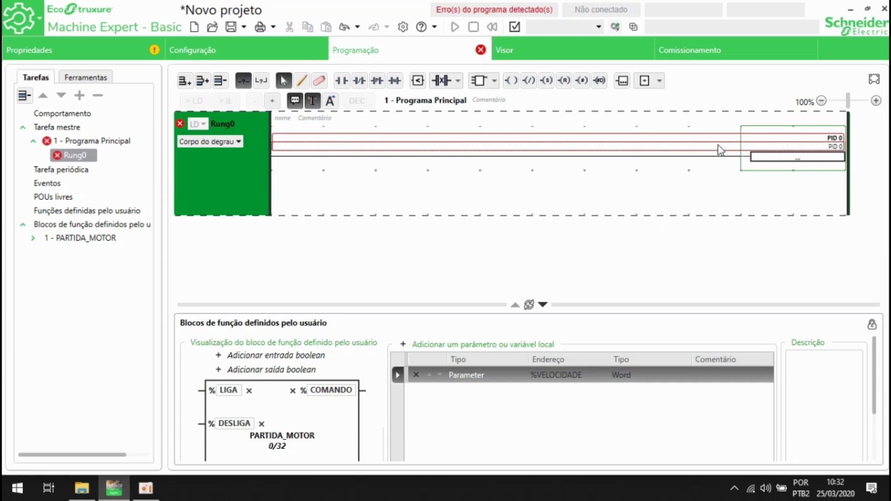
Step: Open the configuration assistant for PID 0 from the PID software objects
left_click(103, 78)
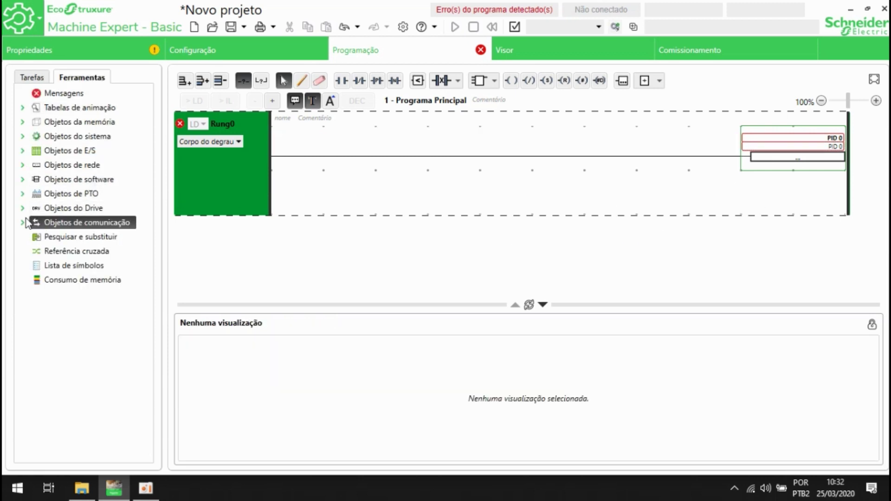
left_click(23, 181)
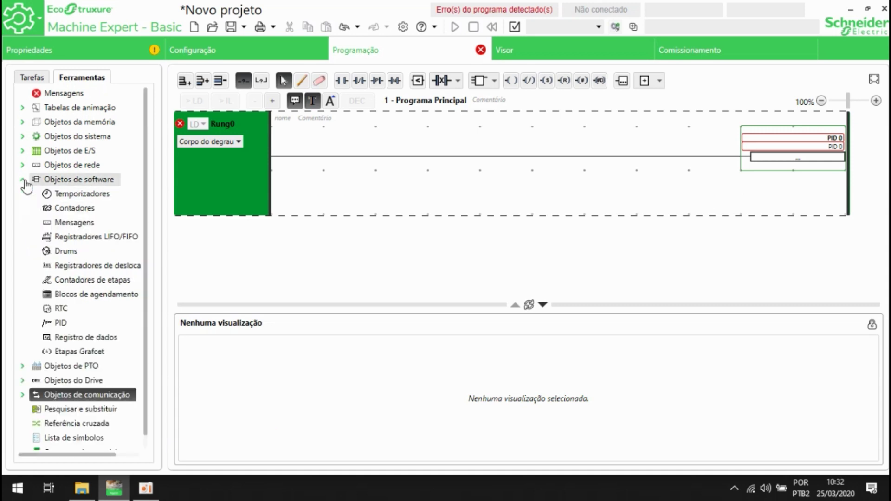
left_click(57, 323)
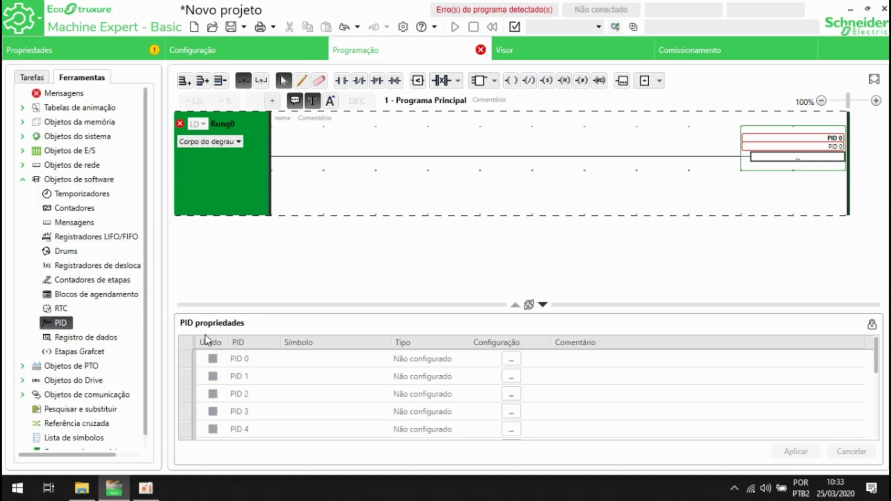
left_click(258, 363)
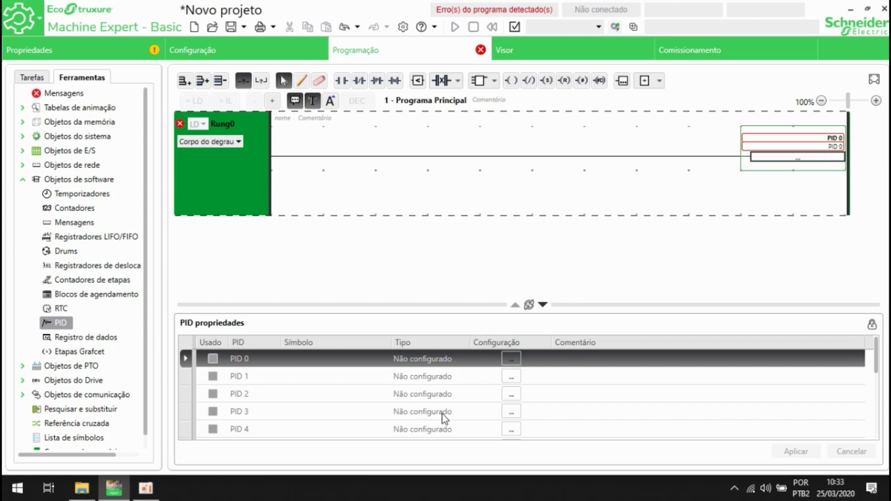
left_click(516, 360)
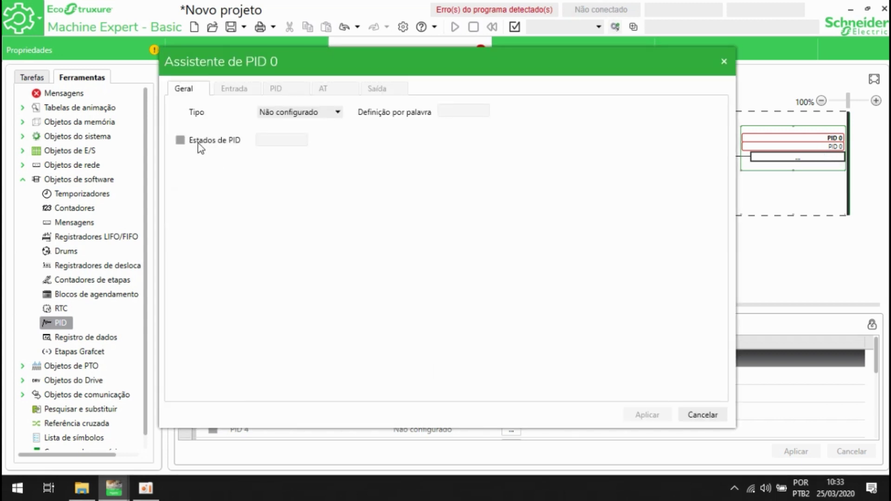
Step: Set PID 0's type to PID and its measured input to %IW0.0
left_click(329, 115)
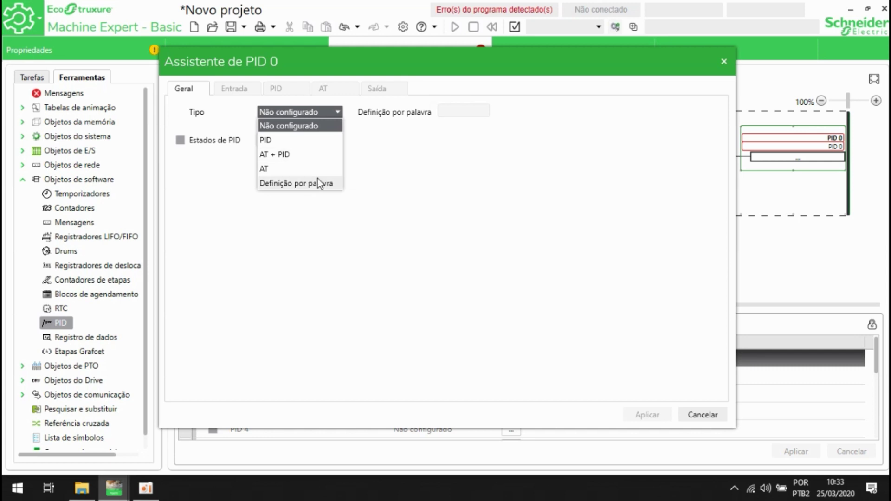
left_click(310, 145)
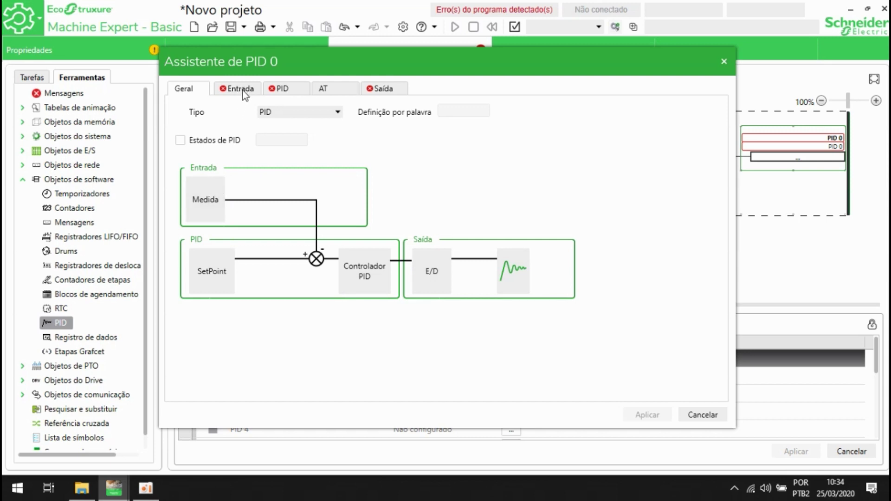
left_click(214, 200)
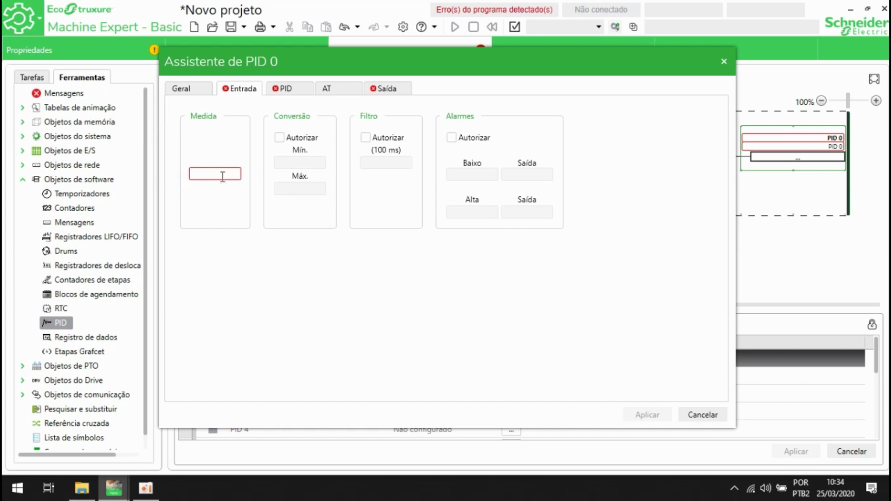
type("%IW0.0")
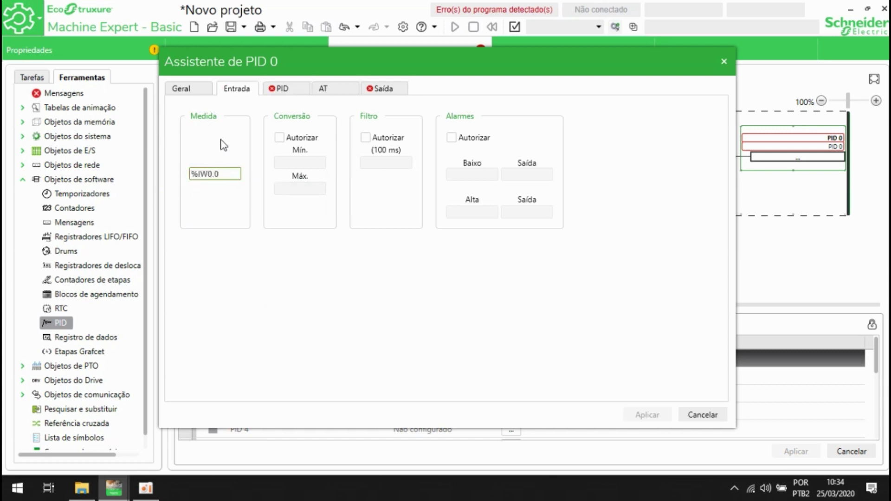
Step: Try out the input conversion option and an input filter value of 2, and switch both options off again
left_click(282, 138)
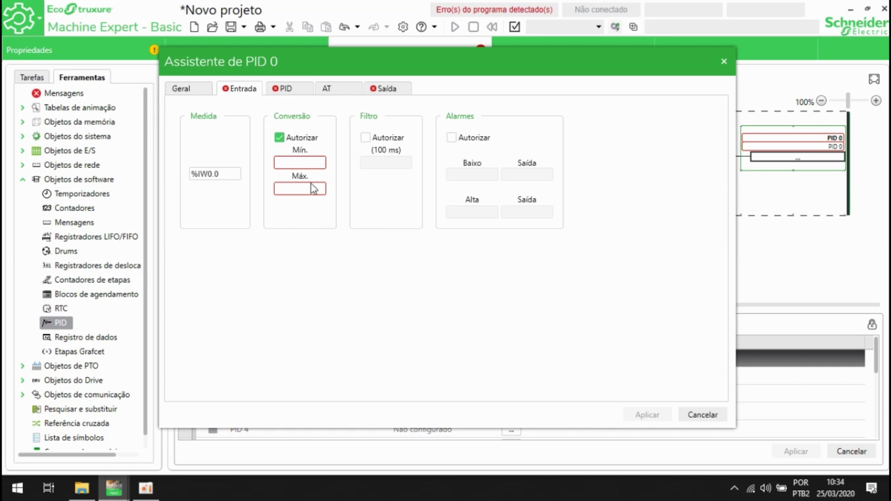
left_click(299, 139)
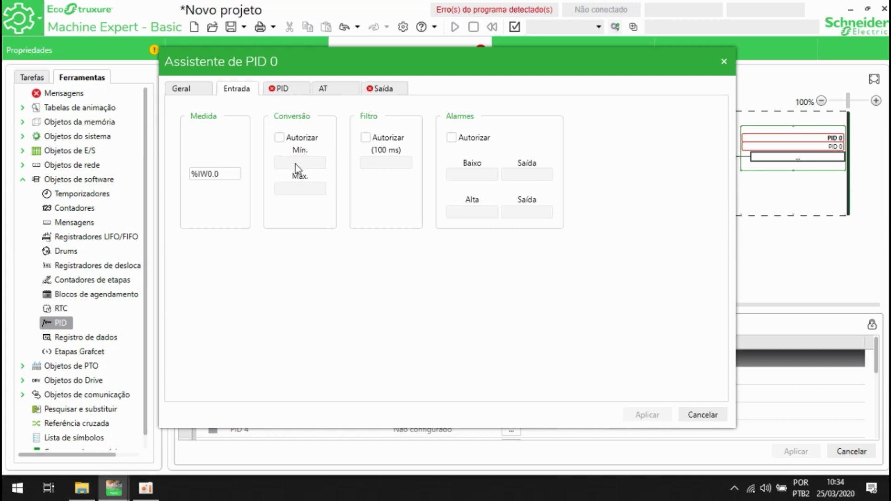
left_click(366, 138)
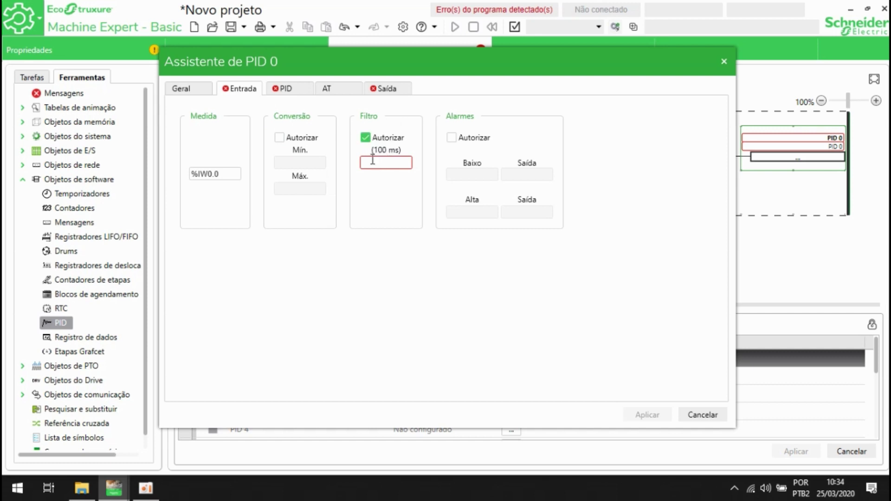
left_click(373, 160)
type("2")
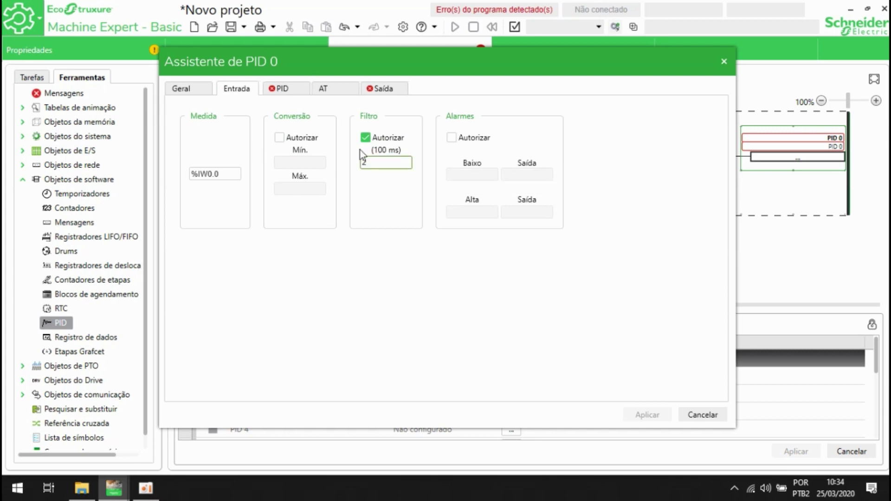
left_click_drag(396, 164, 341, 164)
type("1")
key("BackSpace")
left_click(371, 141)
Step: Enable the input alarms with low threshold 100 on output %M0 and high threshold 0 on output %M1
left_click(451, 138)
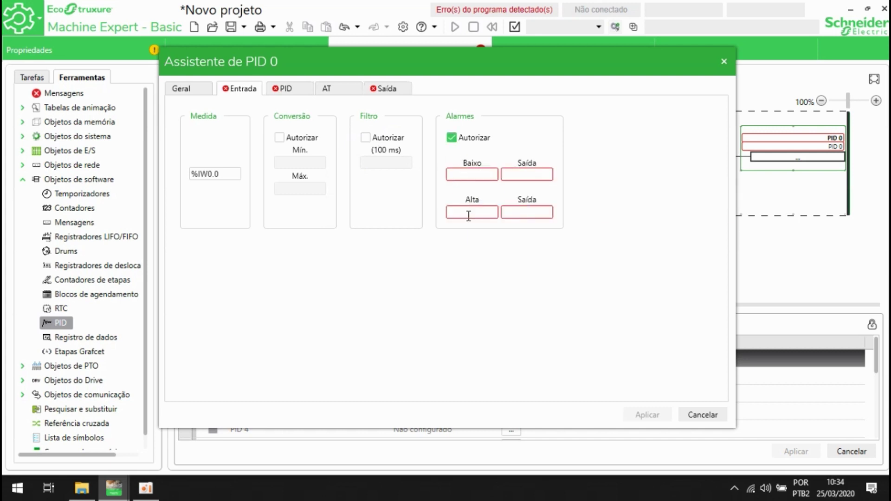
left_click(471, 175)
type("100")
left_click(468, 216)
left_click(529, 179)
type("%M0")
left_click(548, 209)
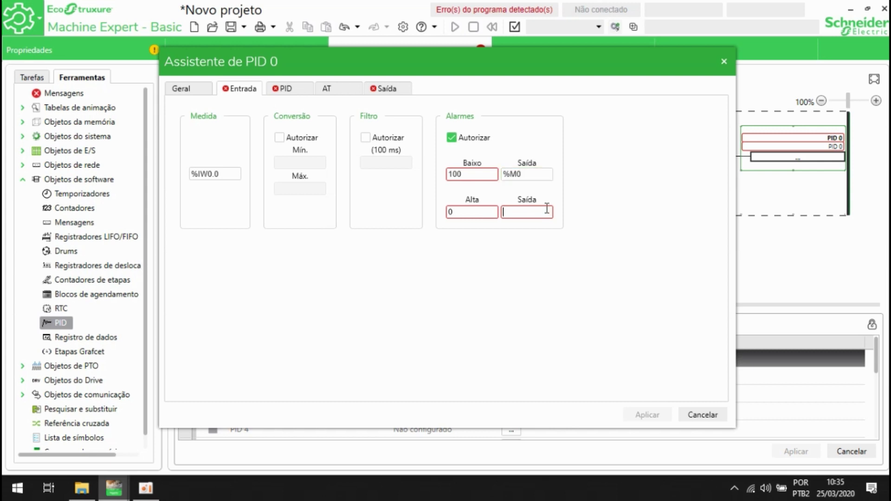
type("%M0")
key("BackSpace")
type("1")
Step: Set the low alarm threshold to 1 and the high alarm threshold to 100
left_click(482, 172)
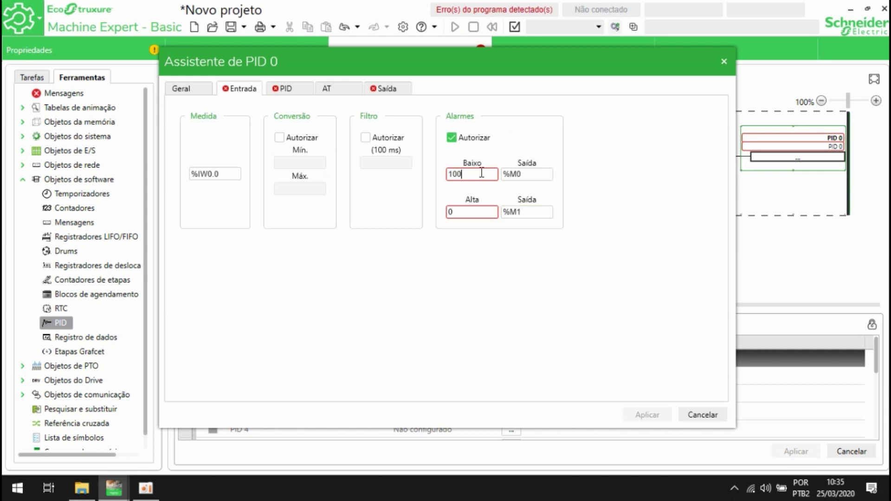
left_click_drag(482, 175, 440, 181)
type("0")
double_click(476, 213)
type("100")
key("shift+Tab")
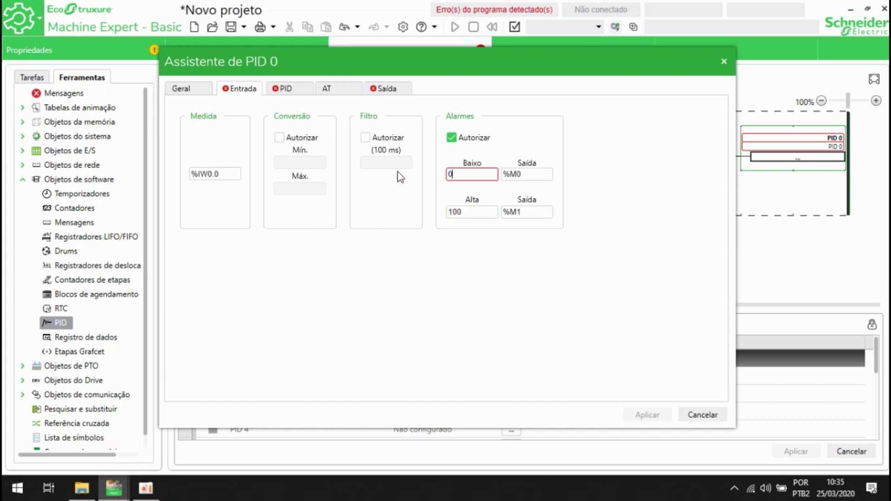
type("1")
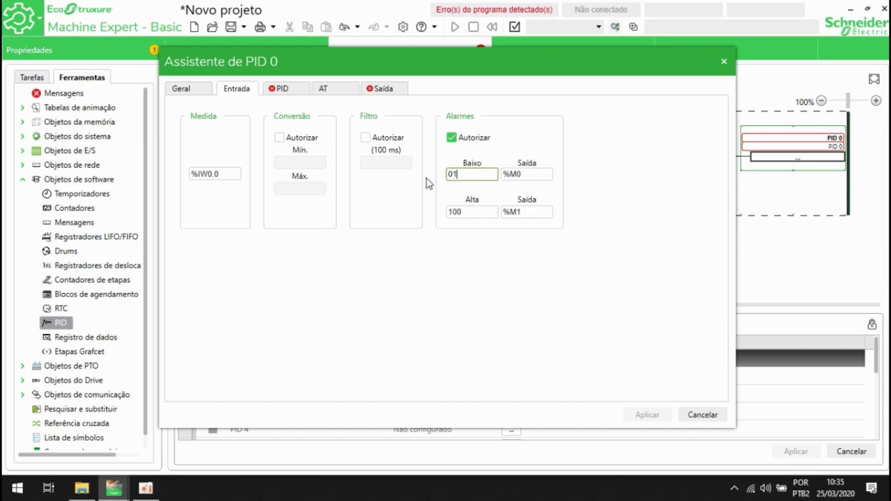
left_click(453, 175)
key("BackSpace")
Step: Clear the high alarm's output variable and disable the input alarms
left_click_drag(545, 214, 432, 216)
key("BackSpace")
left_click(468, 213)
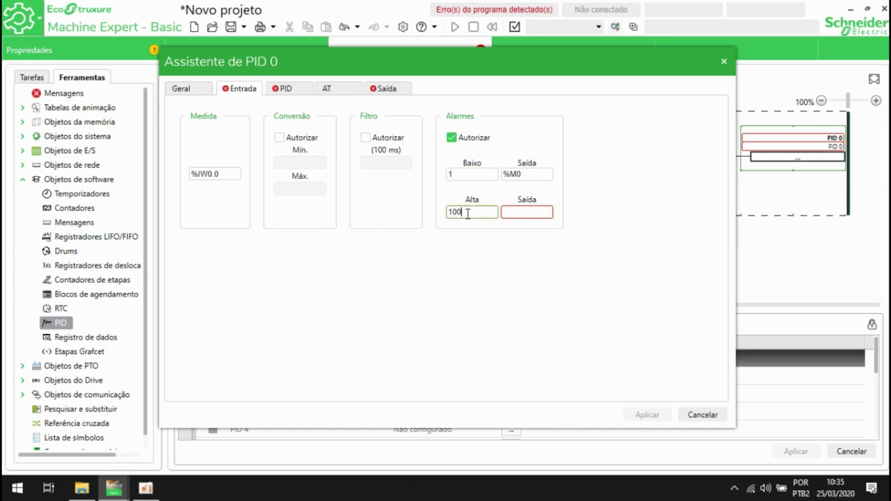
left_click(477, 139)
Step: Enter %IW0.1 as the PID setpoint and replace it with %MW0
left_click(285, 89)
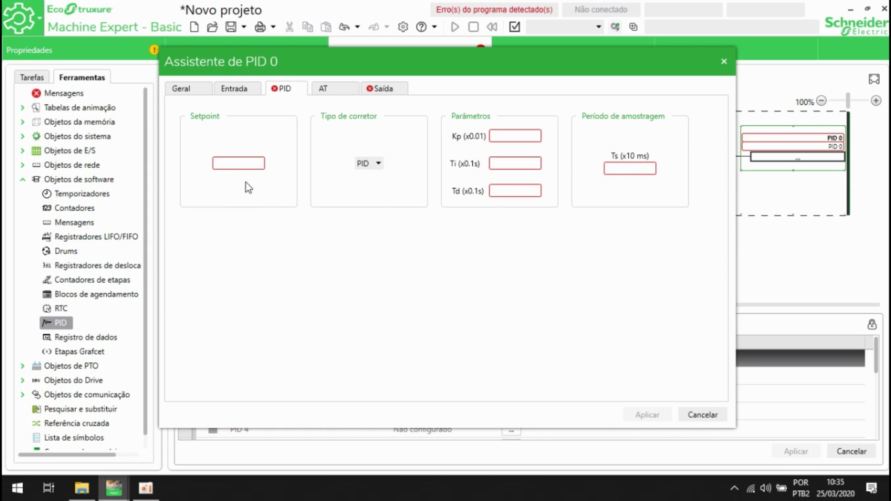
type("%")
type("IW")
type("0.1")
key("Left")
key("Left")
key("Left")
key("Right")
key("Right")
key("Right")
key("BackSpace")
key("BackSpace")
key("BackSpace")
key("BackSpace")
key("BackSpace")
key("BackSpace")
type("%MW0")
left_click(236, 182)
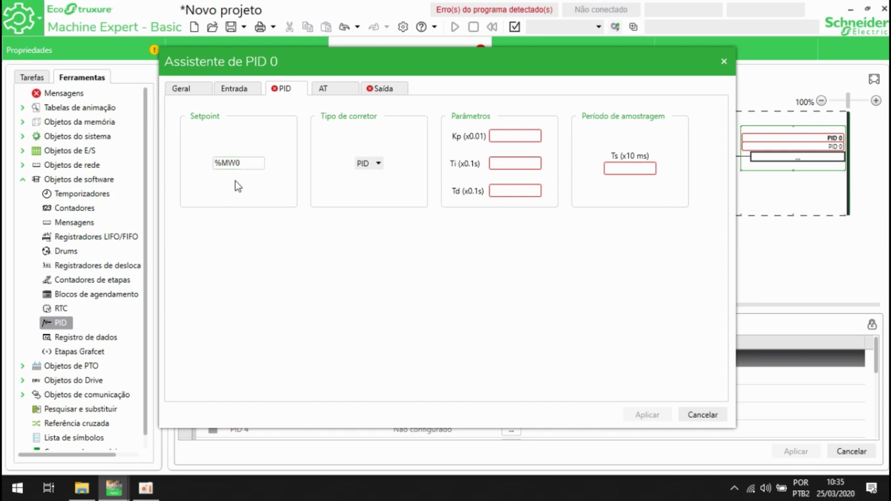
Step: Switch the PID 0 corrector type to PI and return it to PID
left_click(372, 163)
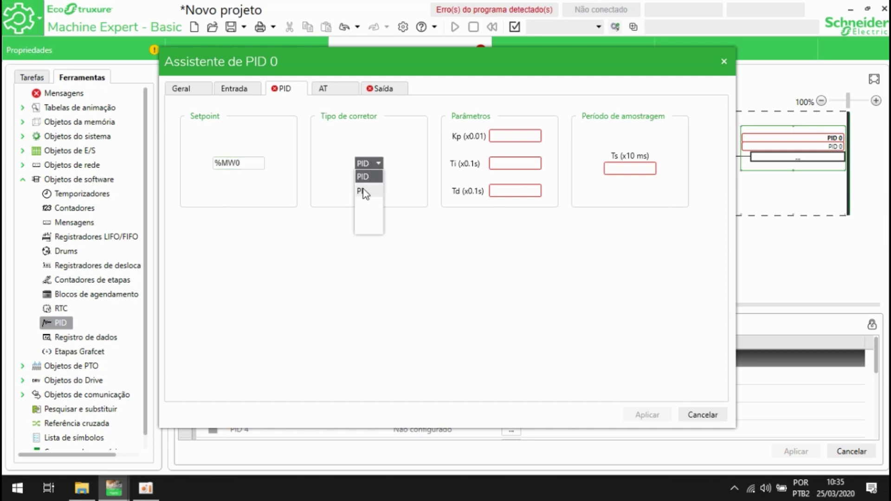
left_click(364, 190)
left_click(378, 166)
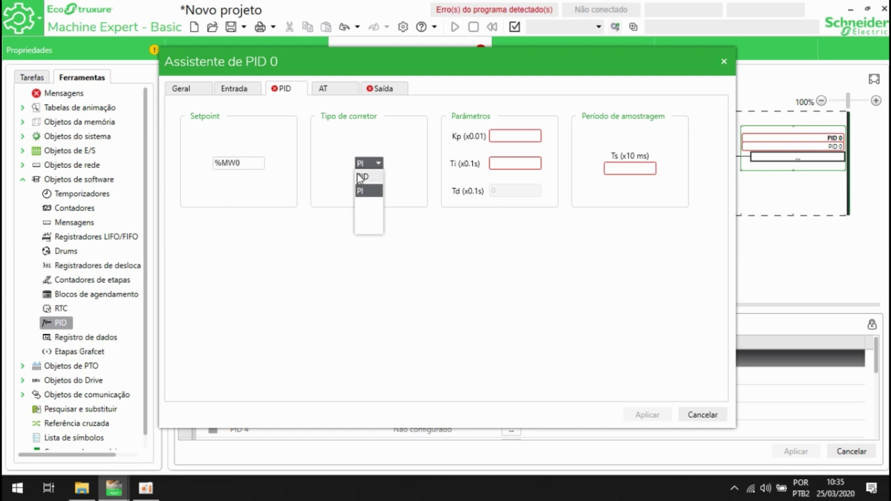
left_click(363, 176)
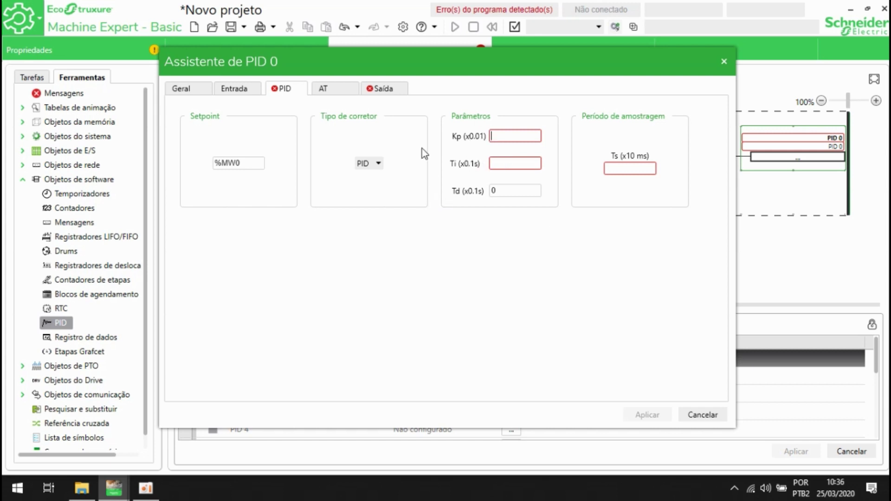
Step: Set the PID parameters Kp, Ti and Td to 3 each
mouse_move(500, 165)
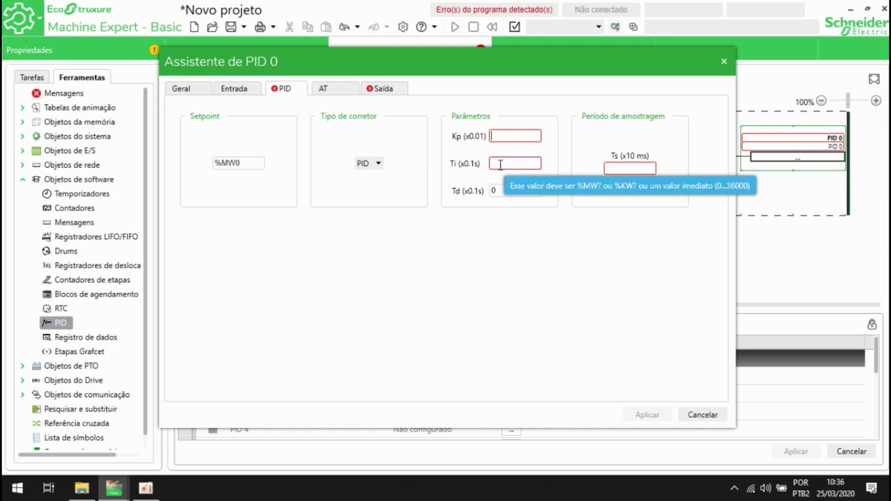
mouse_move(495, 135)
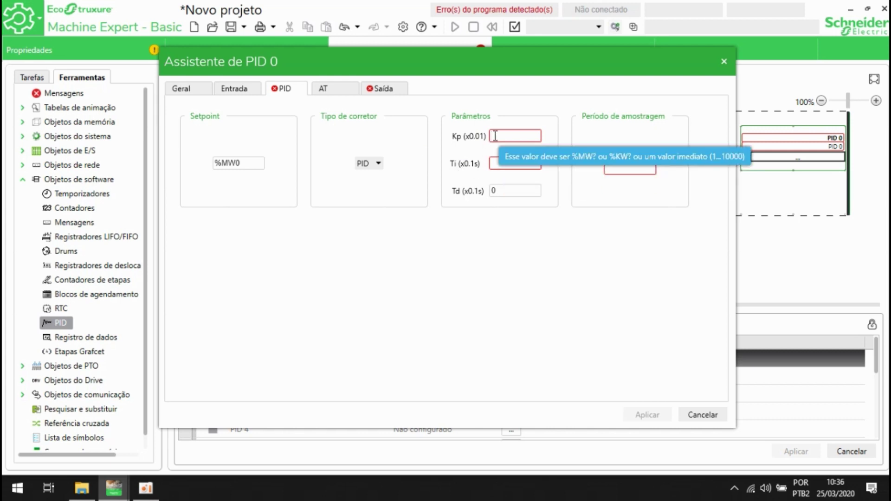
type("3")
left_click(523, 165)
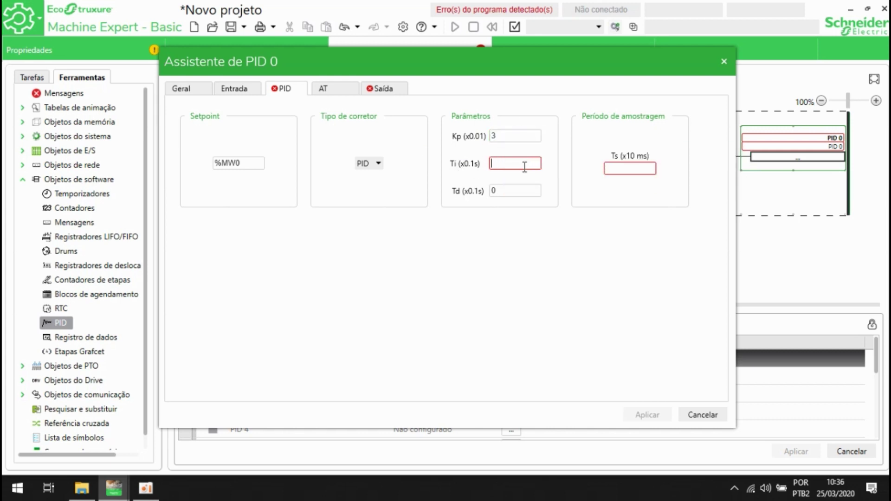
type("3")
left_click(529, 191)
type("3")
left_click(495, 191)
key("BackSpace")
Step: Set the sampling period Ts to 5
left_click(630, 169)
type("2")
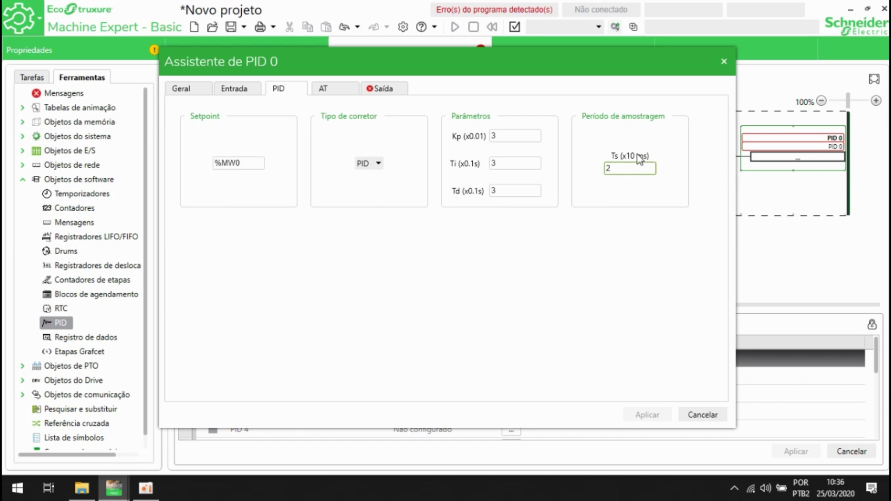
key("BackSpace")
type("0")
key("BackSpace")
type("5")
Step: View the AT settings and the available action and limit options for the PID output
left_click(332, 93)
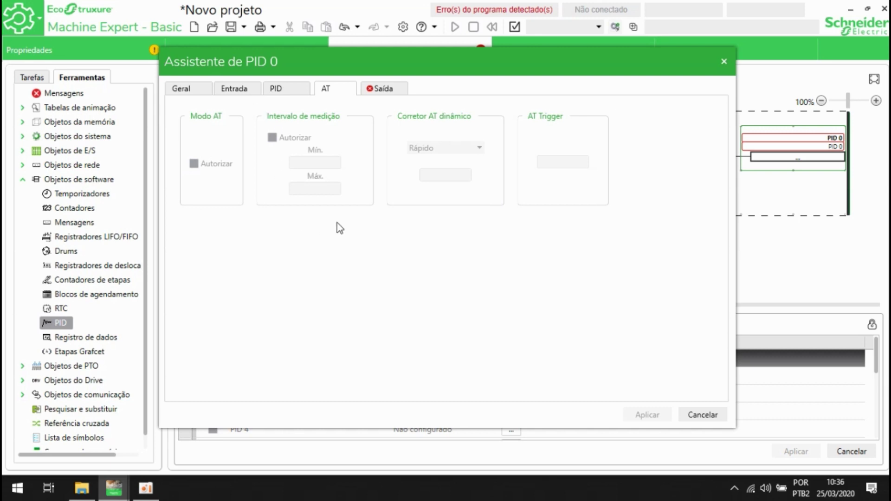
left_click(390, 89)
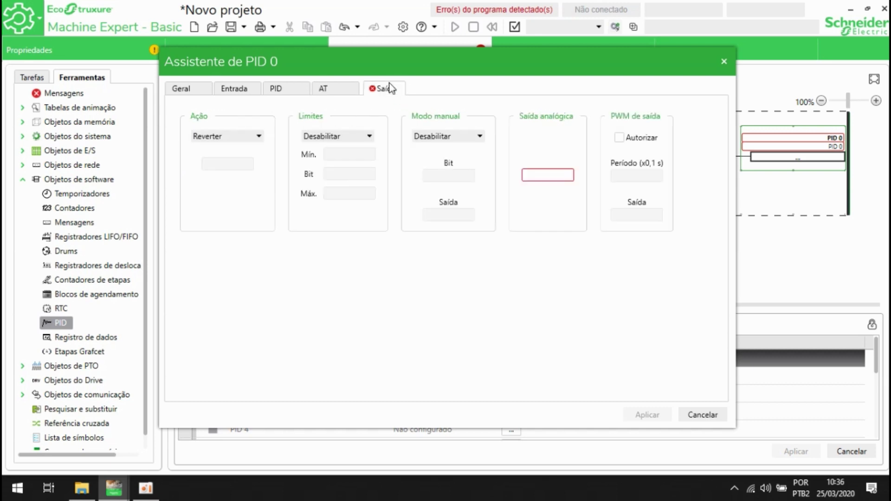
left_click(253, 138)
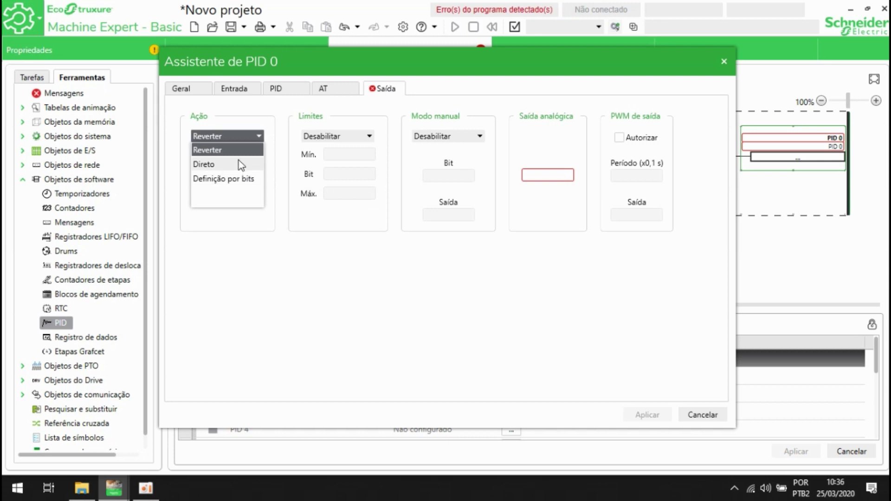
left_click(284, 116)
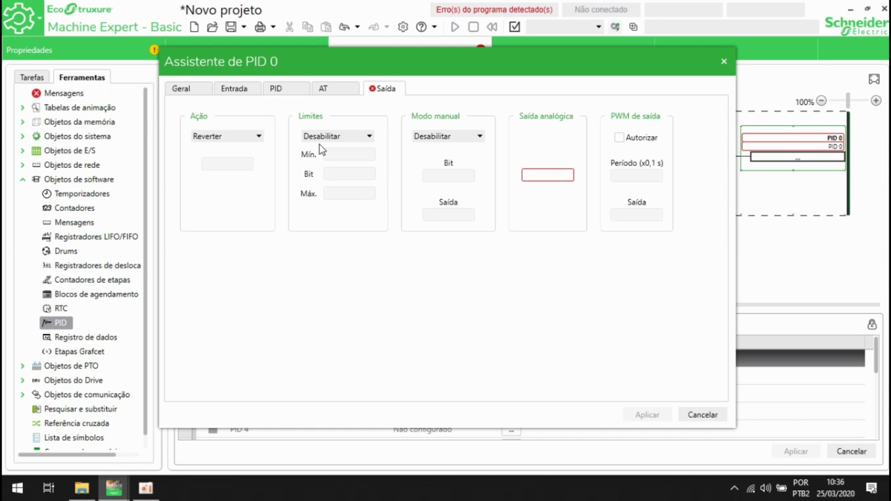
left_click(360, 137)
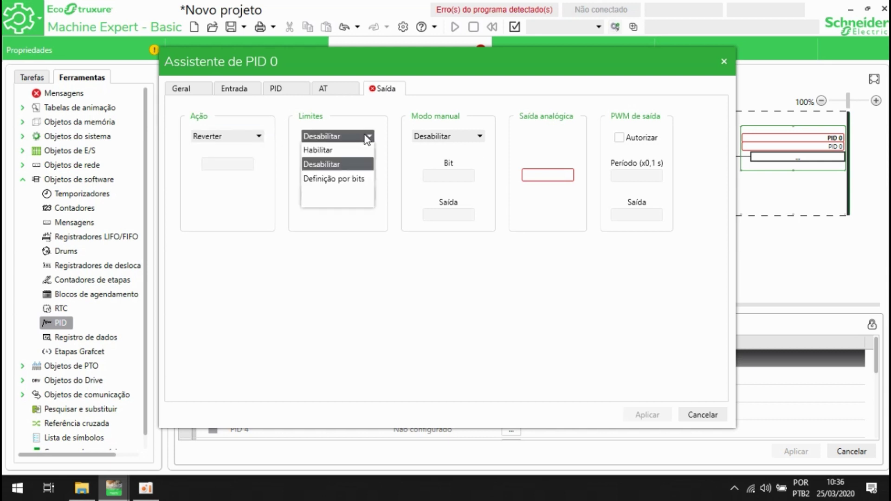
left_click(368, 138)
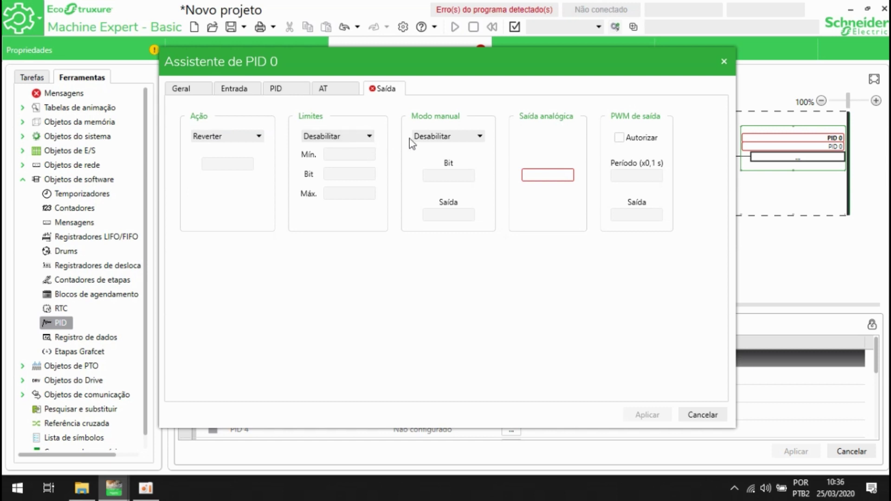
Step: Enable the output's manual mode and disable it again
left_click(468, 136)
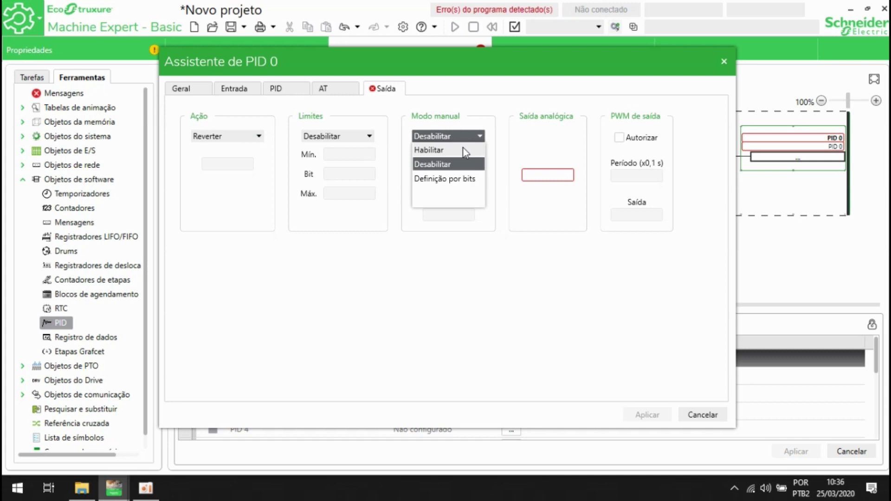
left_click(460, 151)
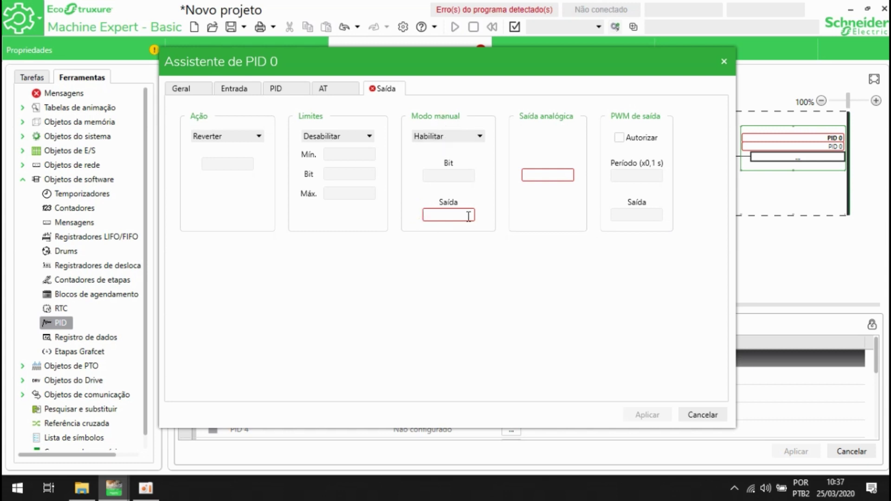
left_click(447, 139)
left_click(430, 166)
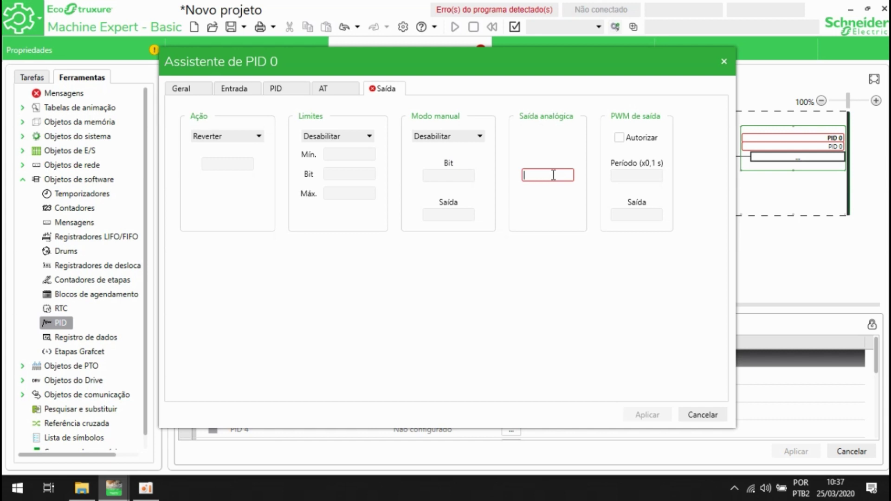
Step: Enter %MW0 as the analog output and replace it with %MW10
type("%MW0")
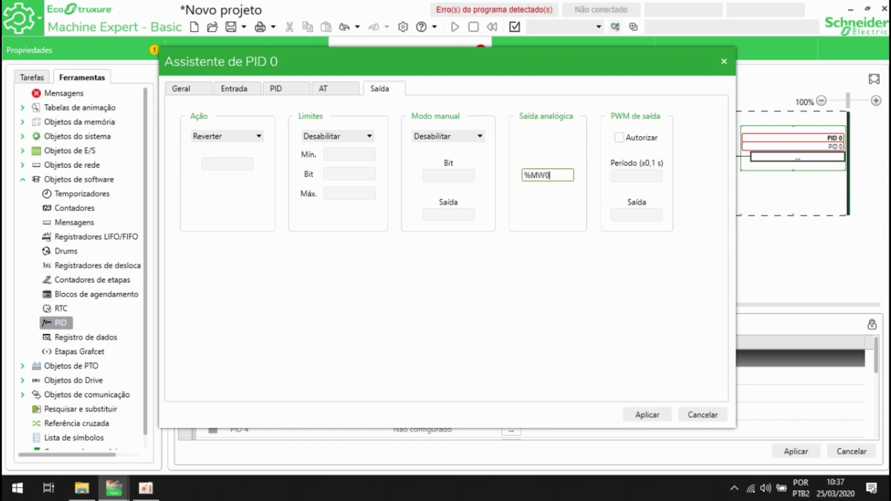
key("BackSpace")
key("BackSpace")
key("BackSpace")
key("BackSpace")
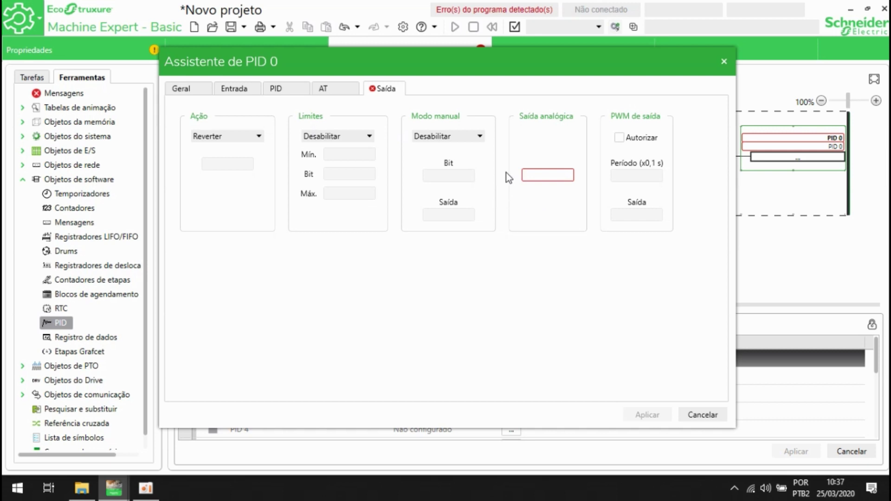
left_click(540, 180)
type("%MW10")
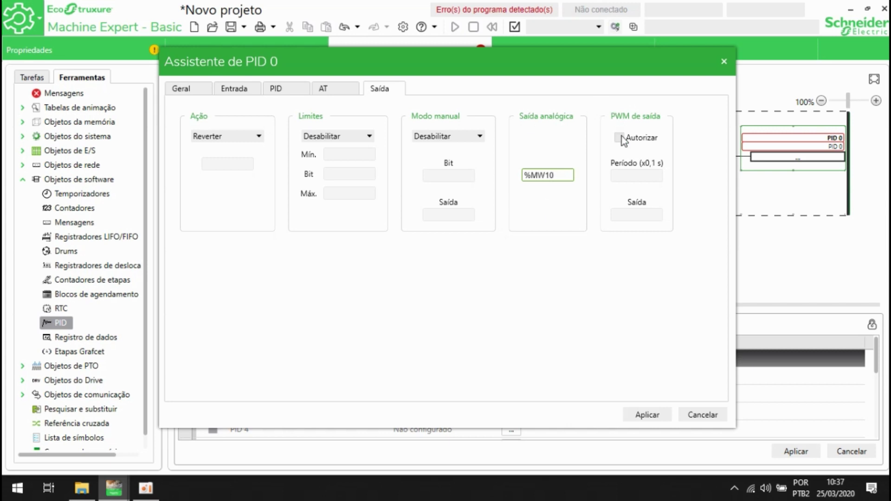
Step: Authorize the PWM output with a period of 1 and output %Q0.0
left_click(621, 138)
left_click(629, 175)
type("1")
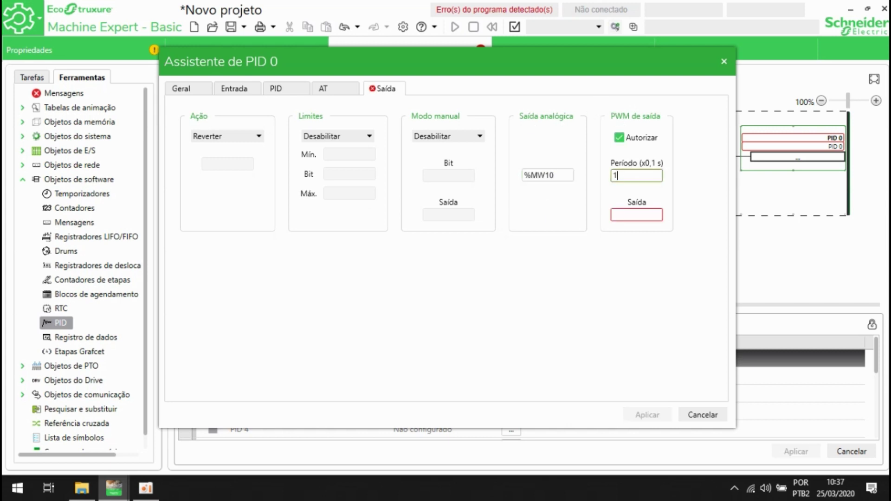
left_click(652, 215)
type("%")
type("Q0")
type("00")
key("BackSpace")
key("BackSpace")
key("BackSpace")
type("0.0")
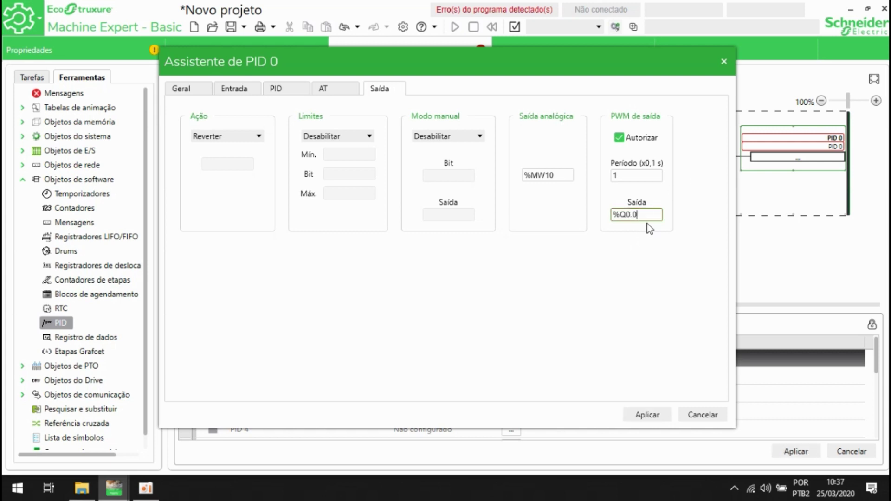
Step: Apply the PID 0 assistant configuration
key("ctrl+a")
left_click(648, 215)
key("ctrl+a")
left_click(650, 217)
left_click_drag(652, 218, 584, 216)
left_click(609, 220)
double_click(609, 220)
left_click(642, 213)
left_click(641, 415)
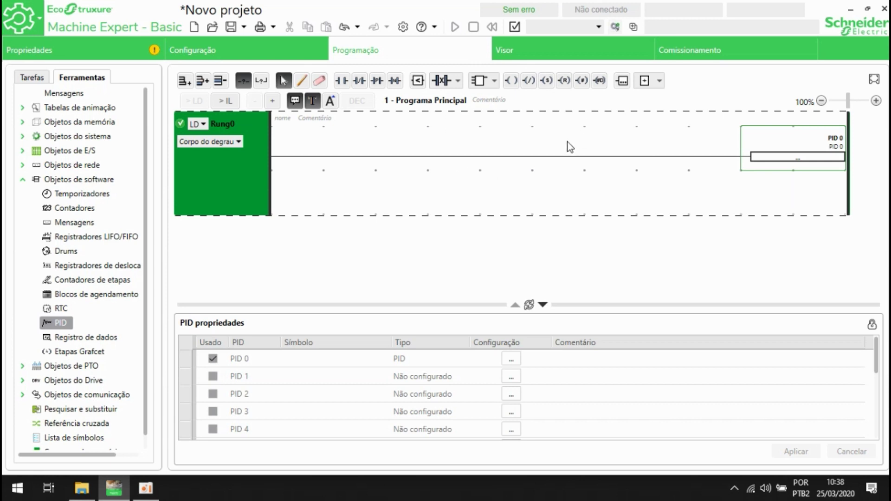
Step: Start the simulator, open Tabela de animação_0 and move the simulator window clear of the table's entries
left_click(633, 26)
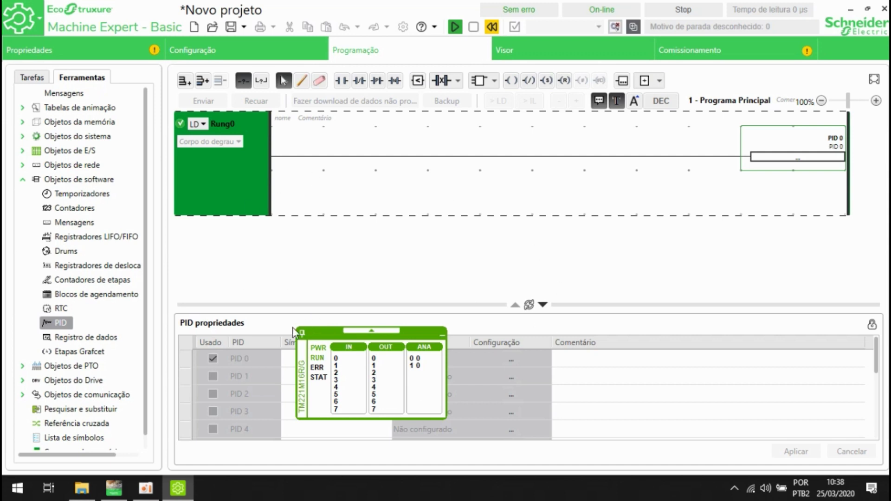
left_click(46, 109)
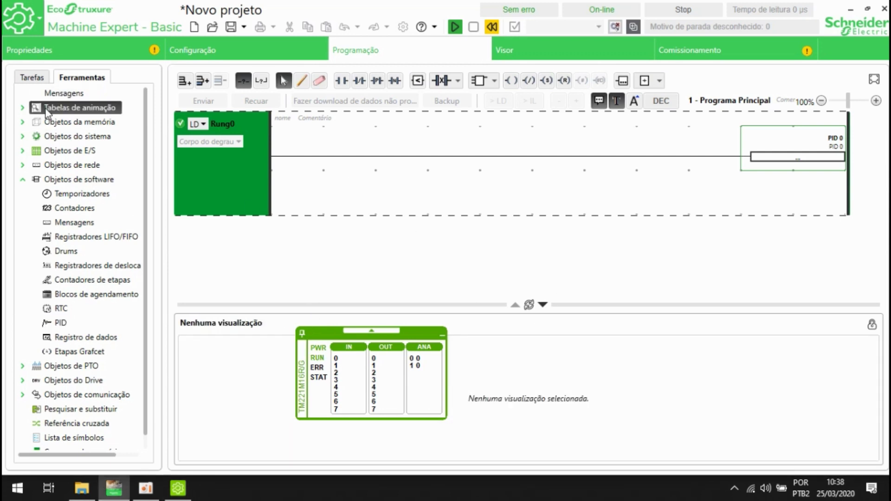
double_click(37, 110)
left_click(89, 122)
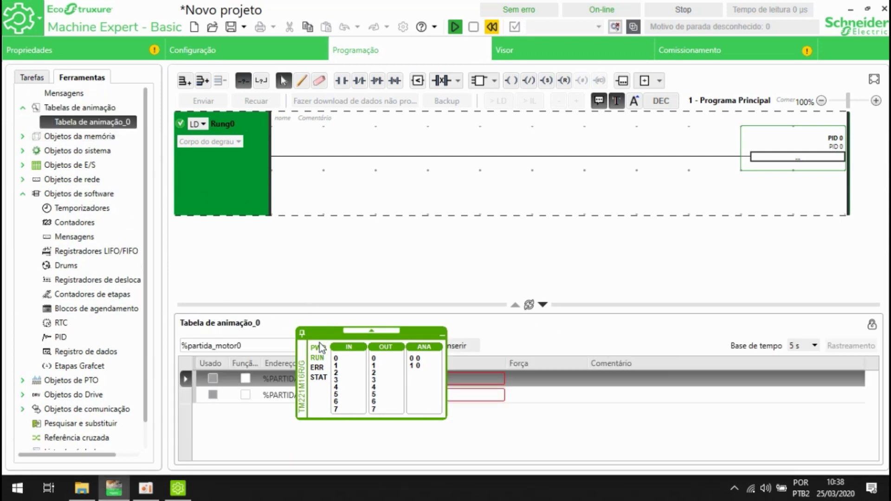
left_click_drag(332, 328, 561, 314)
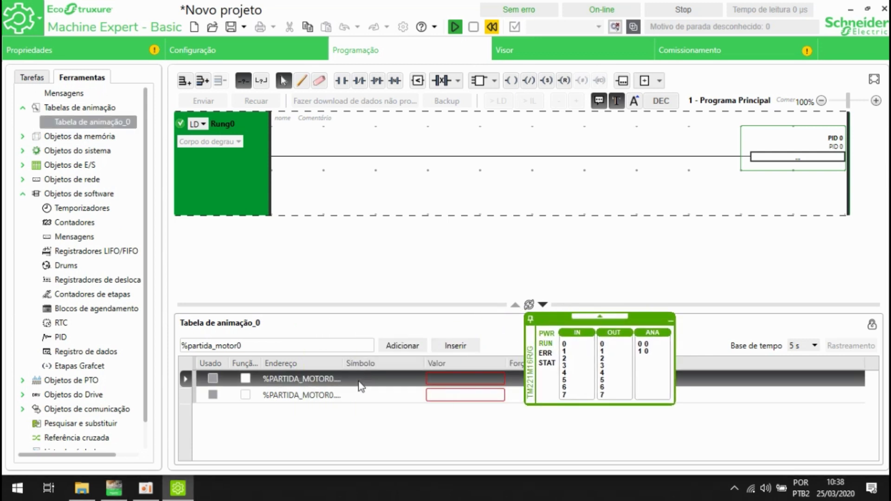
Step: Delete both %PARTIDA_MOTOR0 entries from the animation table and clear the address to add
key("Delete")
key("Delete")
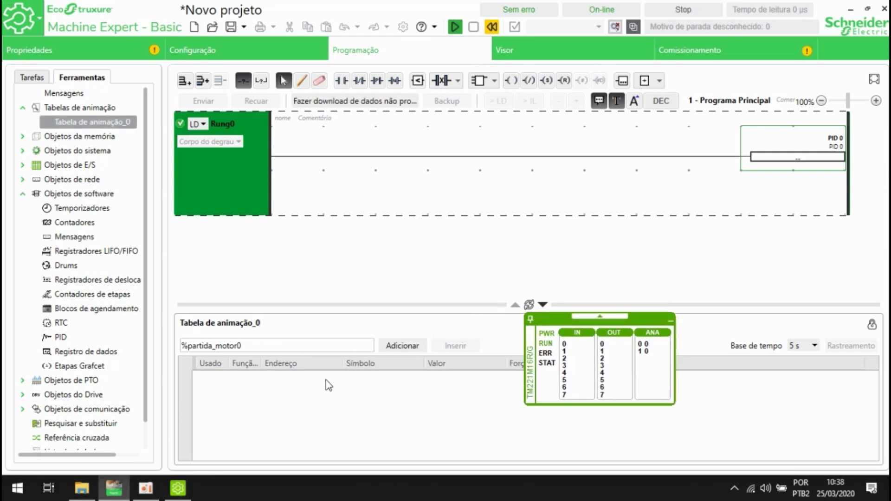
left_click(294, 345)
key("ctrl+a")
key("BackSpace")
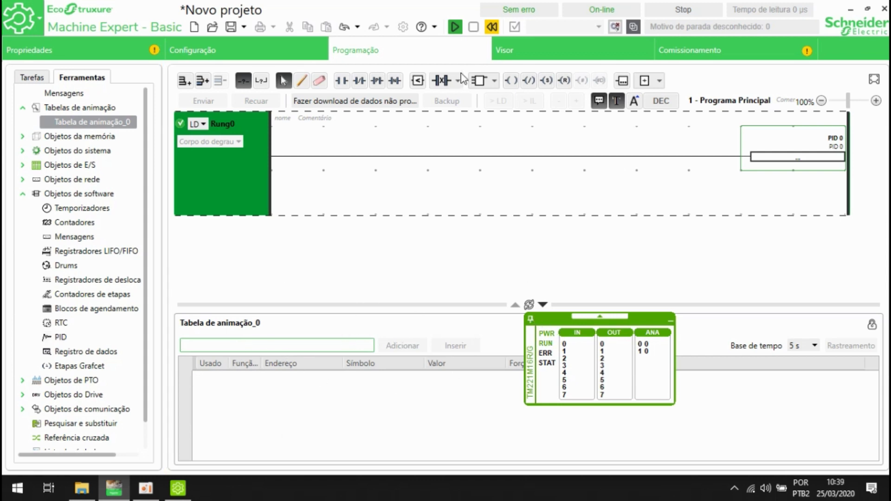
Step: Set the simulated controller running and confirm the start
left_click(455, 27)
left_click(548, 280)
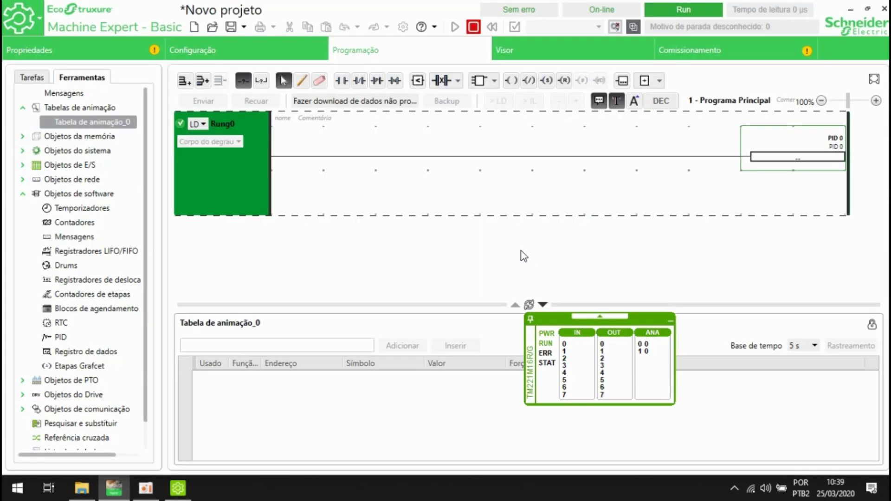